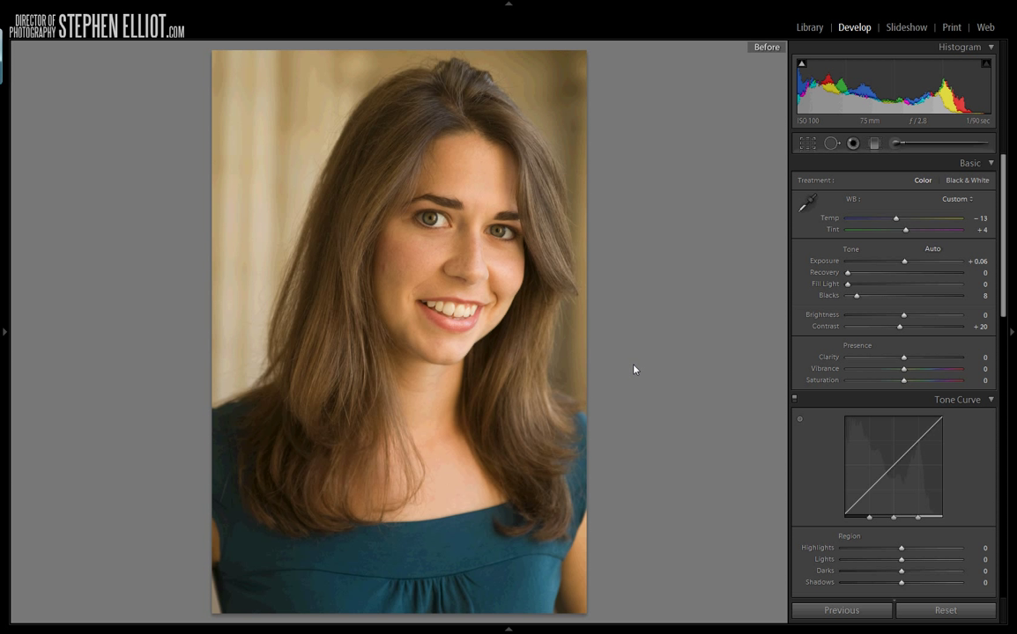
- Reset all develop adjustments on the portrait and set the white balance by sampling the white of the eye
key("backslash")
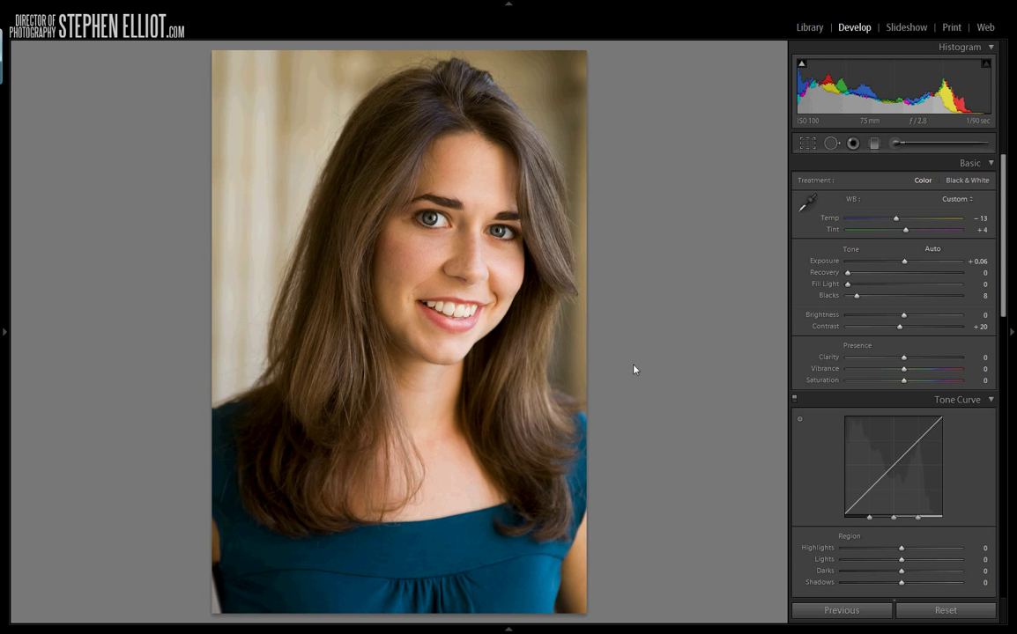
left_click(941, 610)
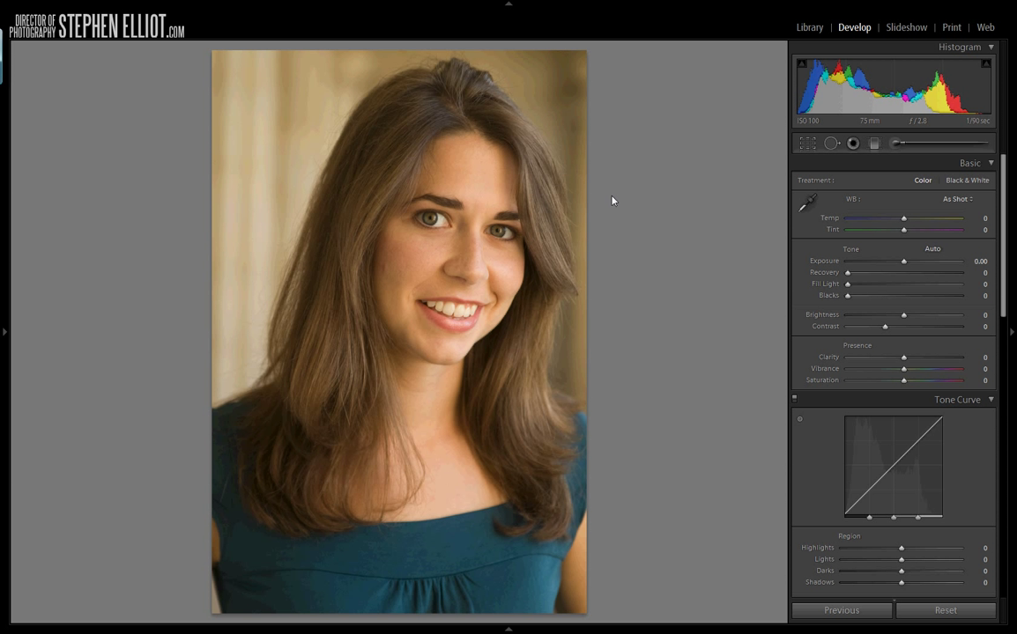
left_click(804, 209)
key("z")
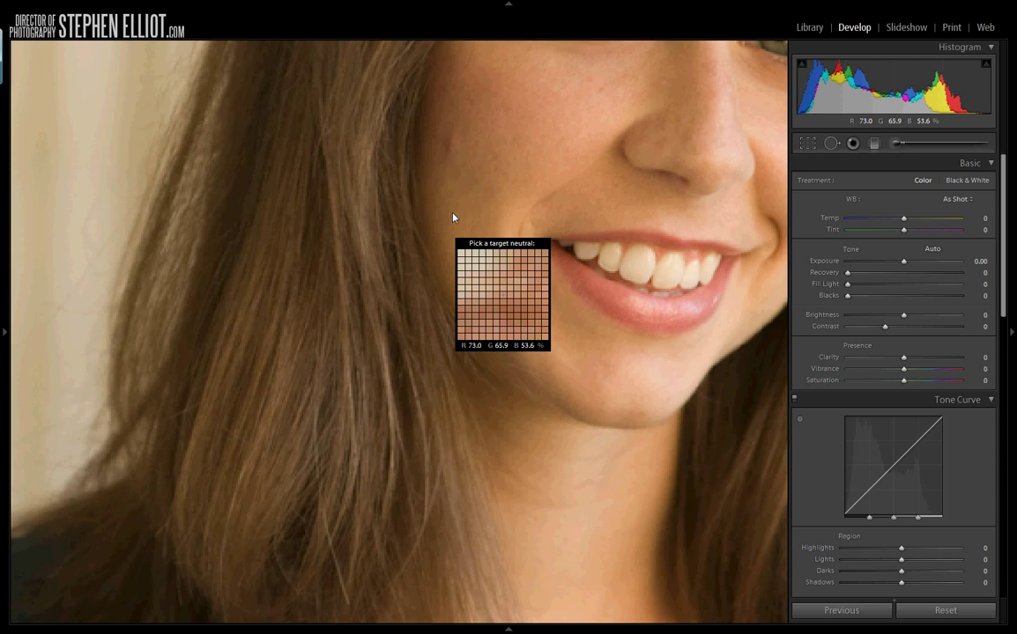
key("z")
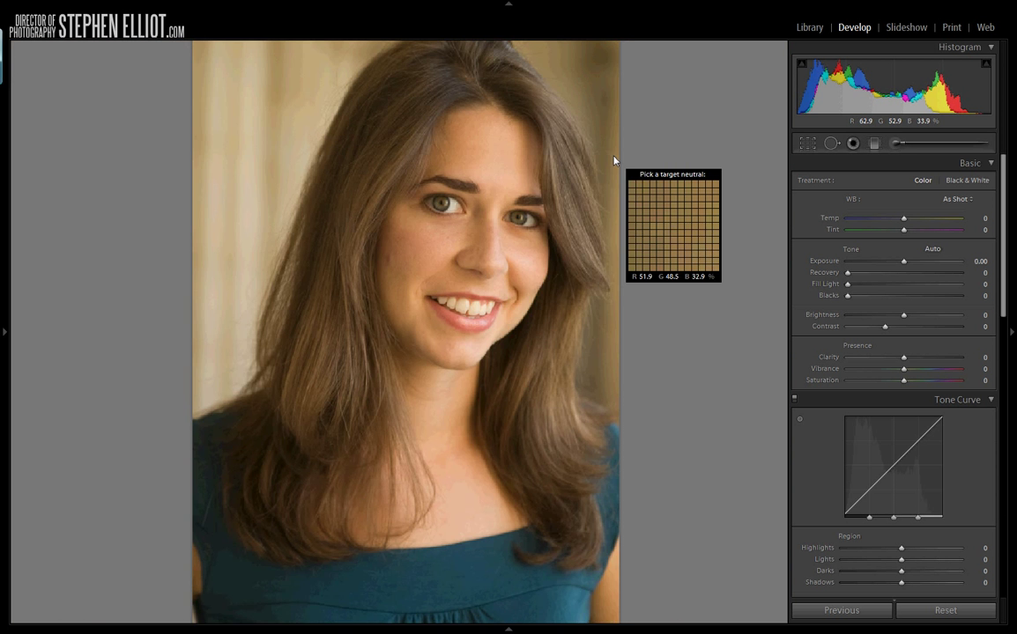
left_click(444, 222)
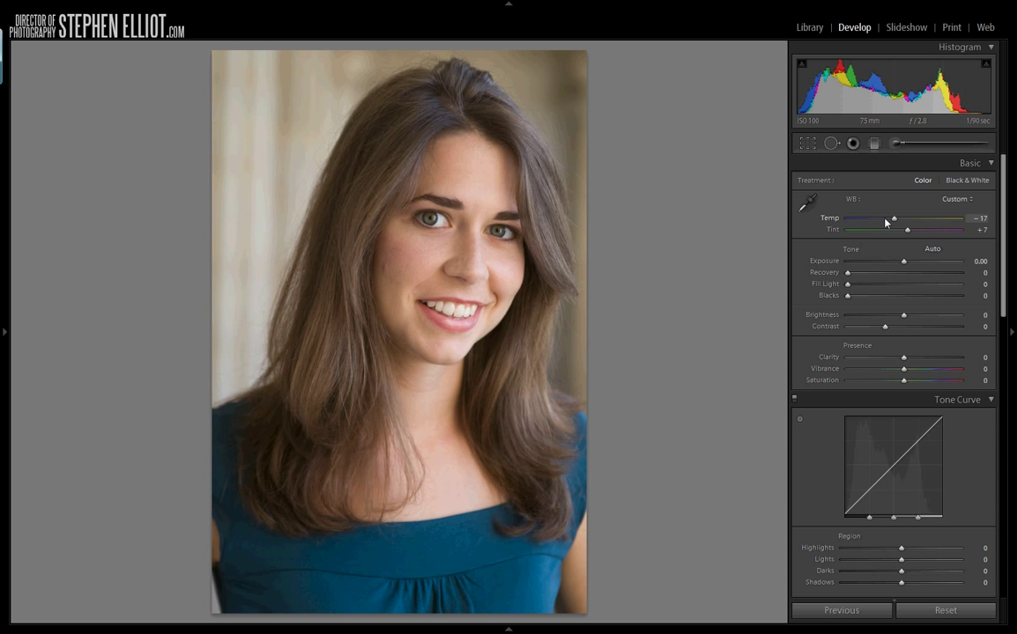
- Fine-tune the white balance to Temp -7 and Tint +5, undoing a trial Tint of +51
key("Up")
key("Up")
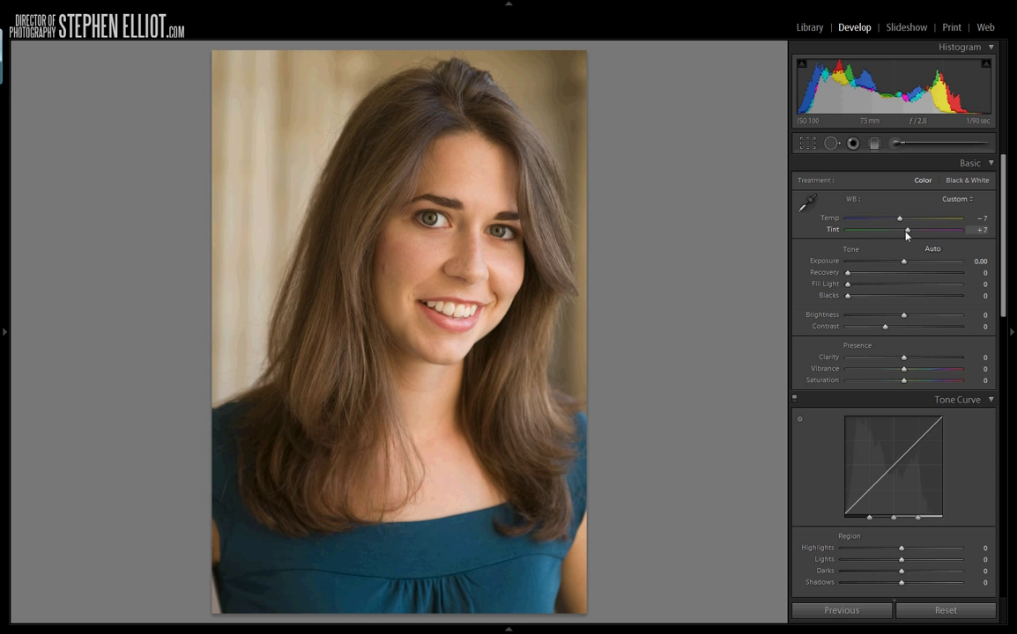
left_click_drag(909, 233, 907, 233)
left_click_drag(907, 233, 933, 234)
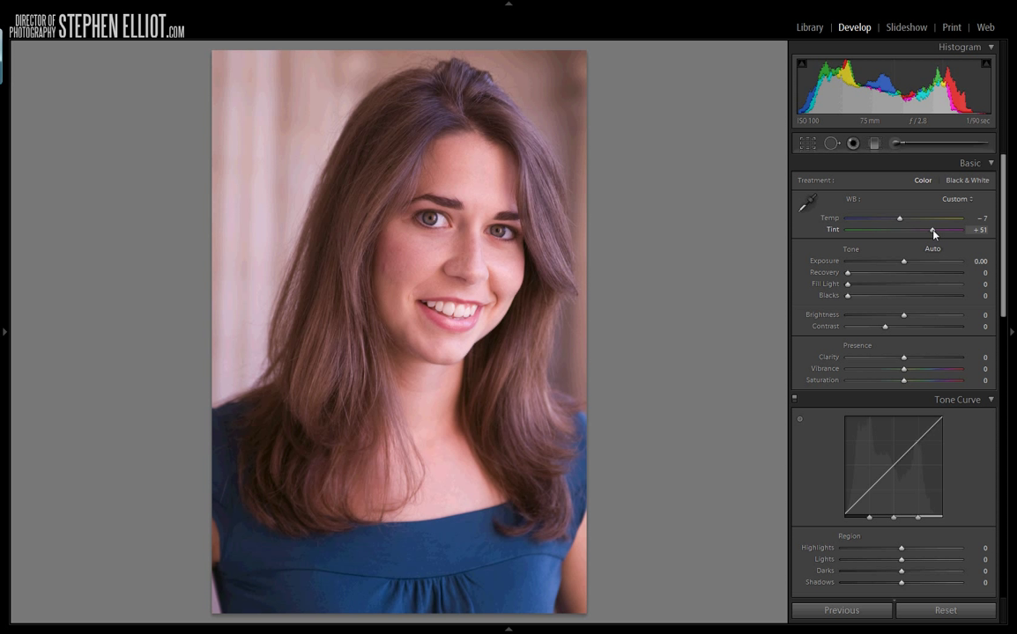
key("ctrl+z")
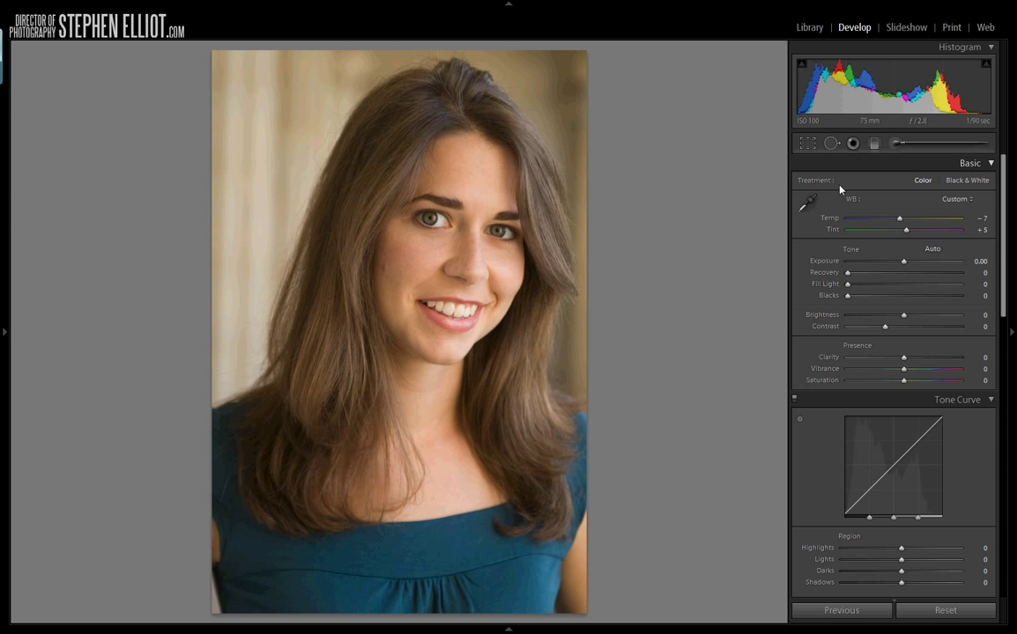
- Set the portrait's Contrast to +20 and Blacks to 6
left_click_drag(884, 327, 888, 327)
key("Up")
key("Up")
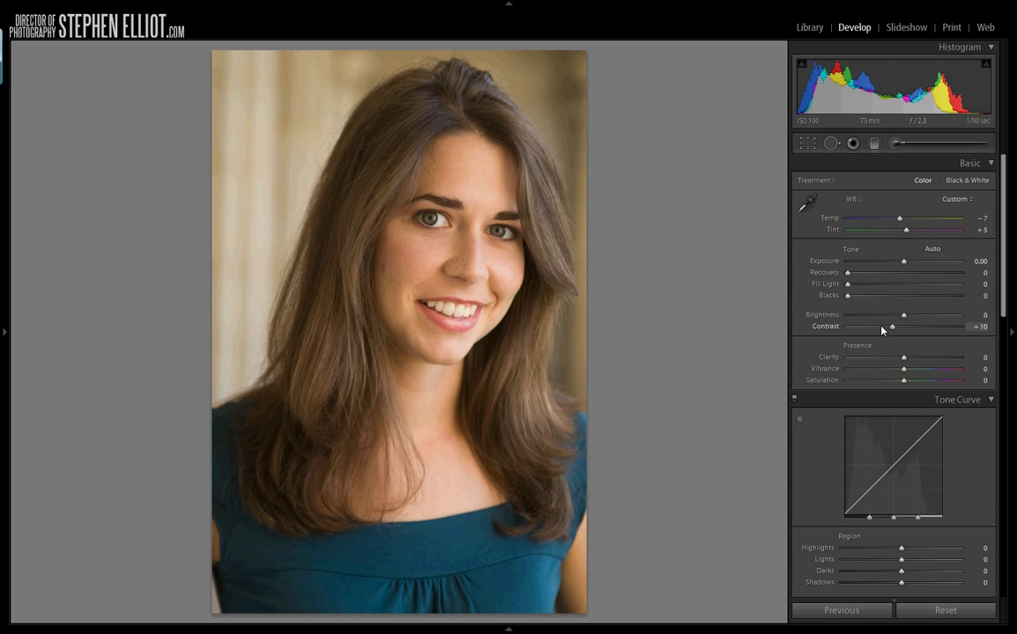
key("Up")
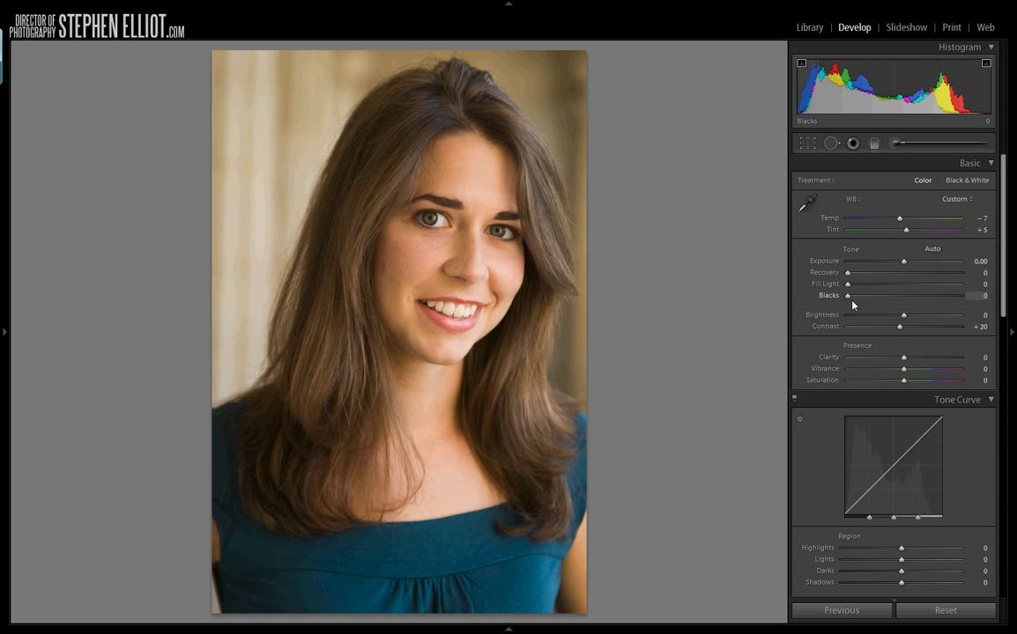
left_click_drag(848, 300, 854, 300)
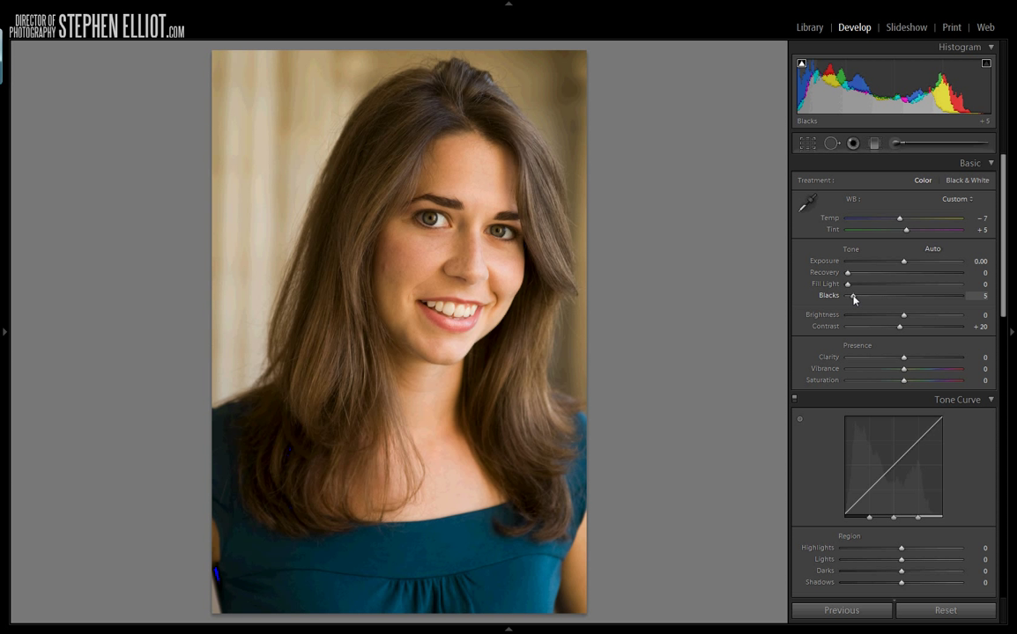
left_click_drag(854, 300, 855, 300)
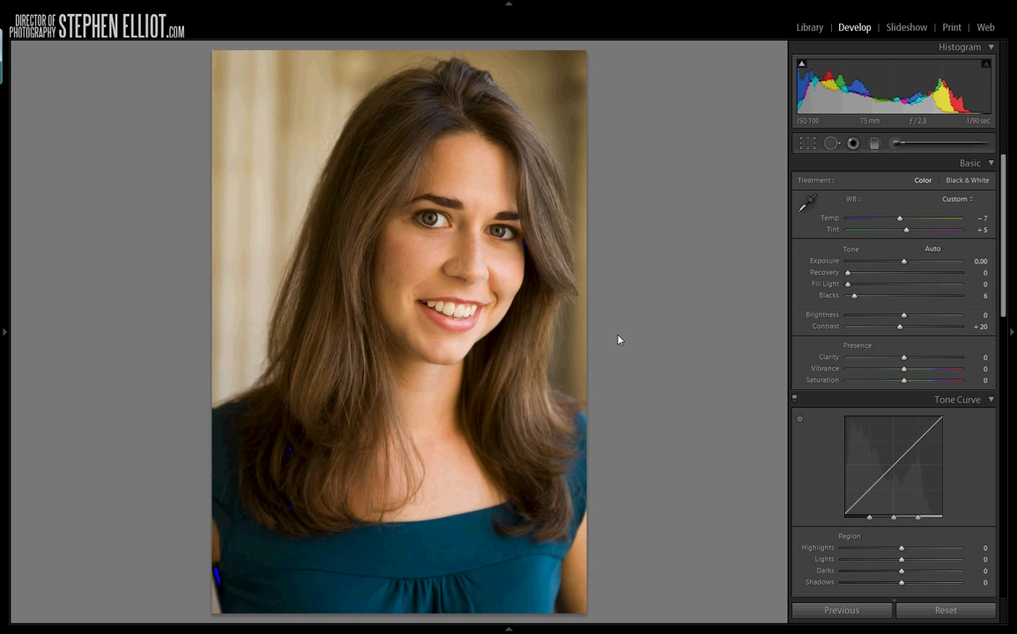
- Heal the cheek blemish with a size 75 spot and the mark on the side of the nose with a size 27 spot
left_click(386, 275)
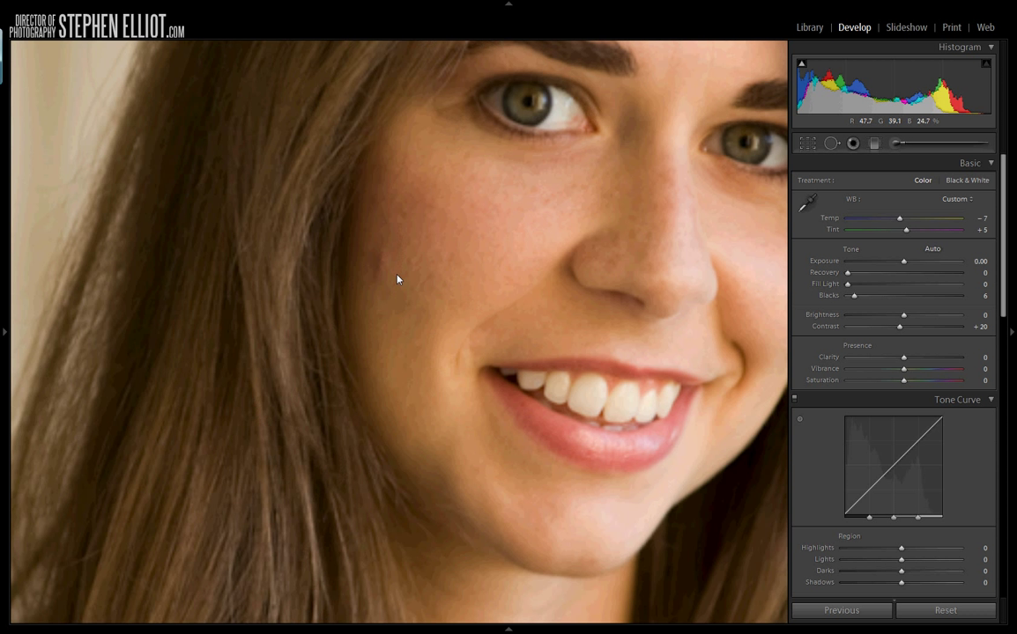
left_click(830, 143)
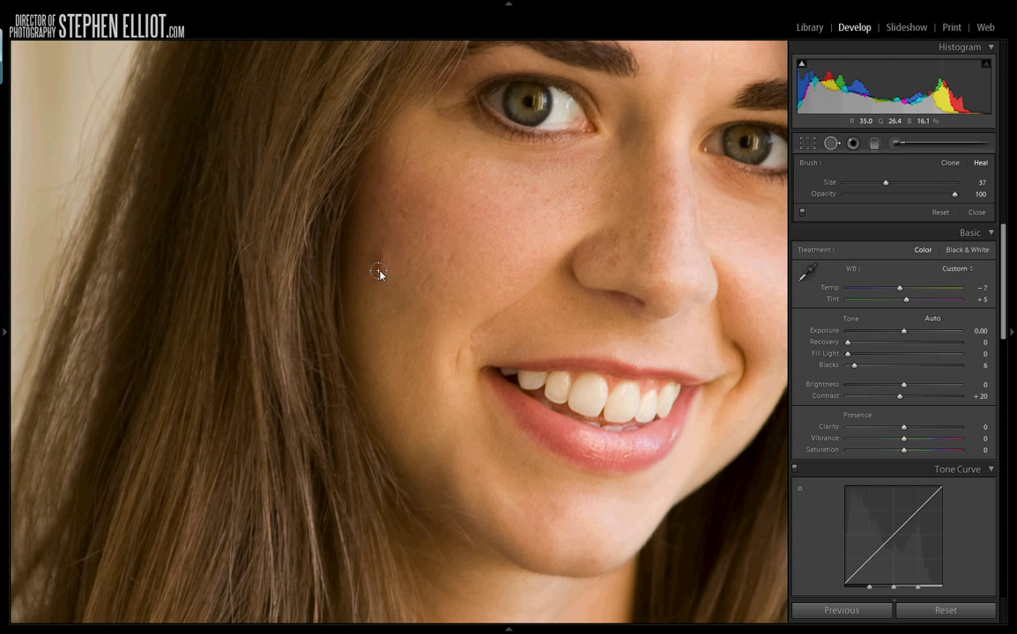
scroll(381, 268, "up", 5)
left_click(382, 266)
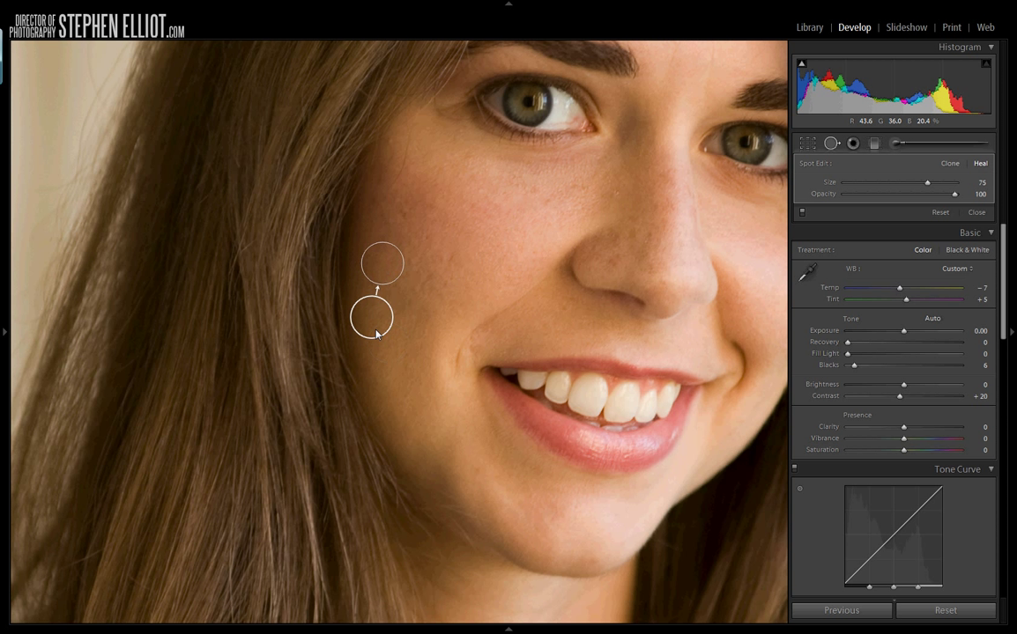
left_click_drag(376, 334, 381, 335)
left_click(617, 196)
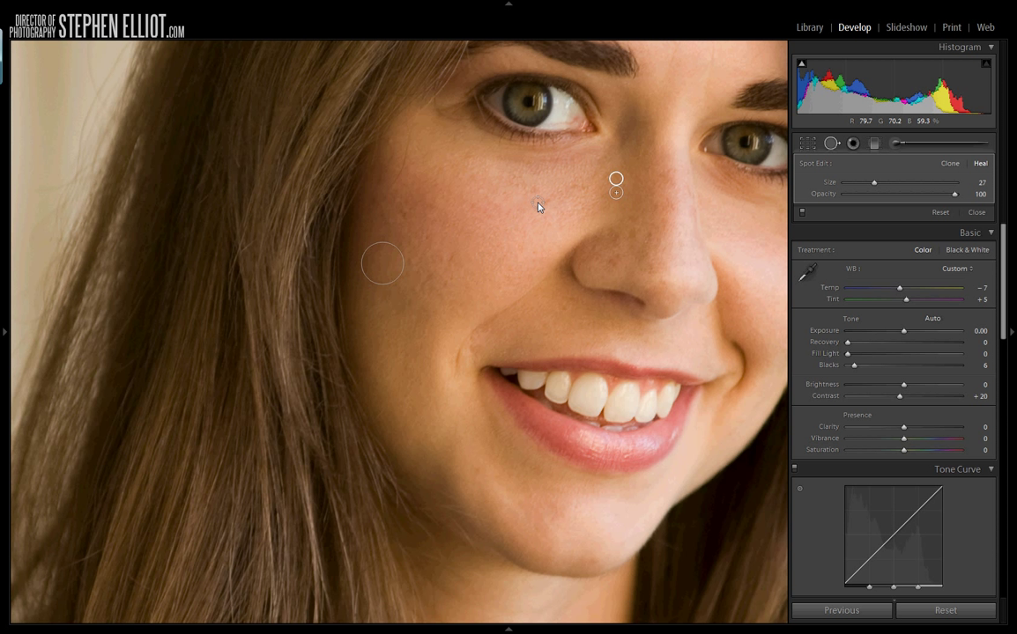
key("q")
- Compare the full portrait before and after the adjustments
left_click_drag(563, 259, 499, 315)
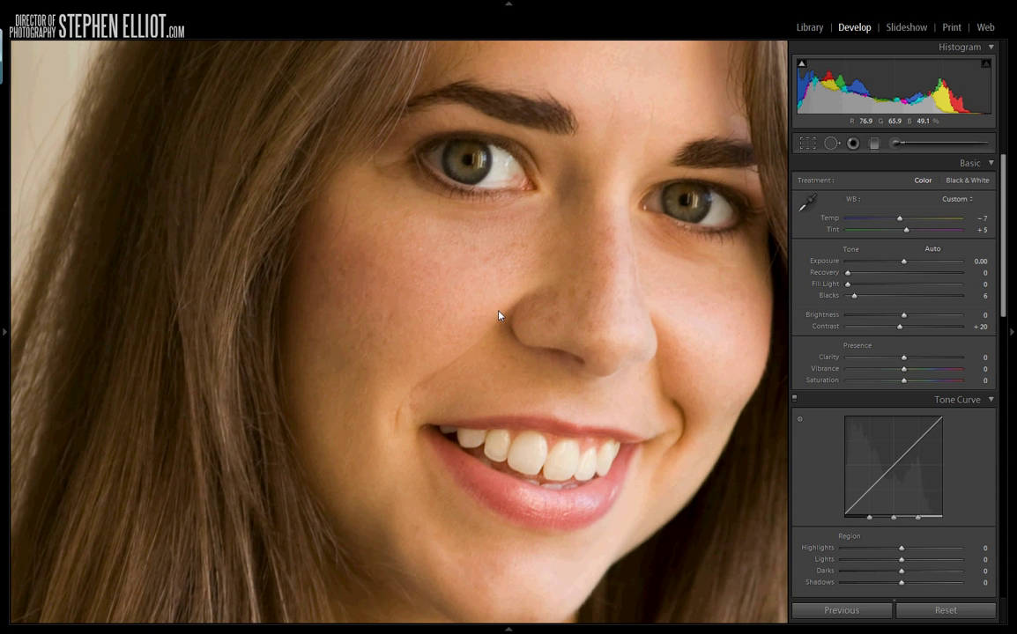
left_click(499, 316)
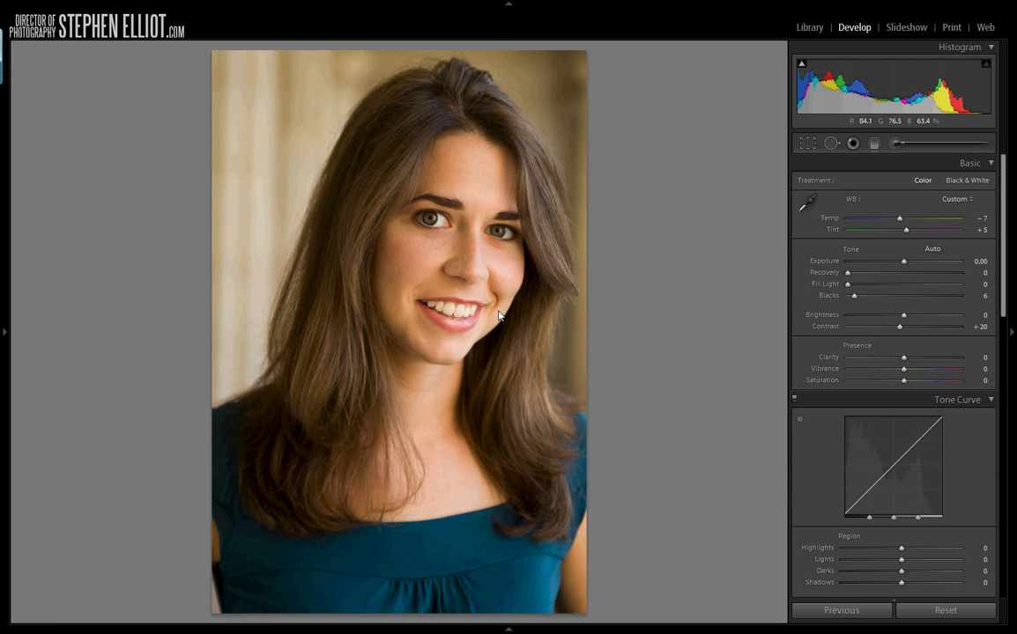
key("backslash")
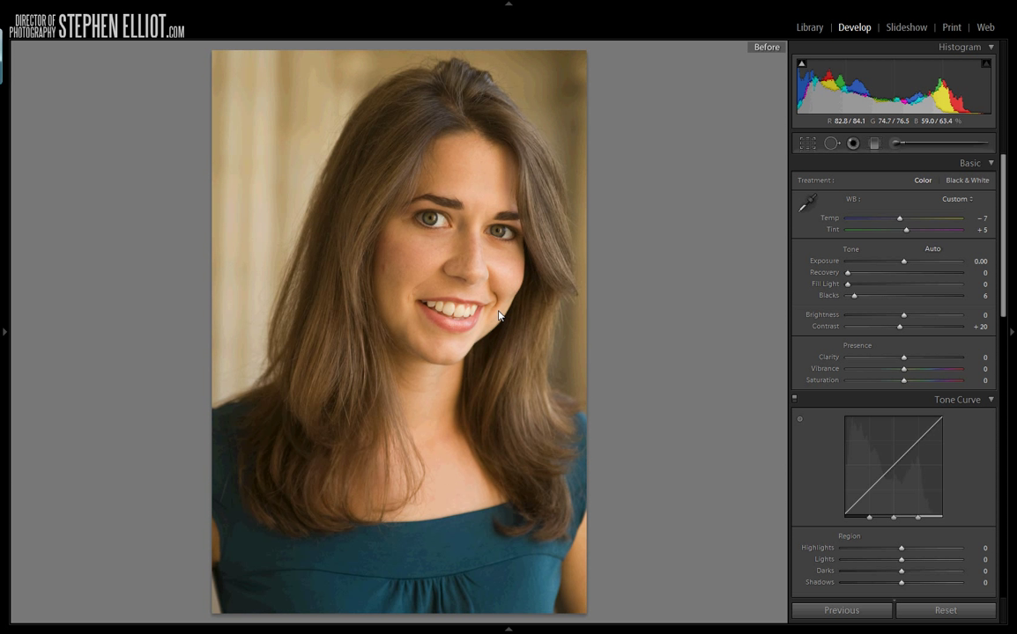
key("backslash")
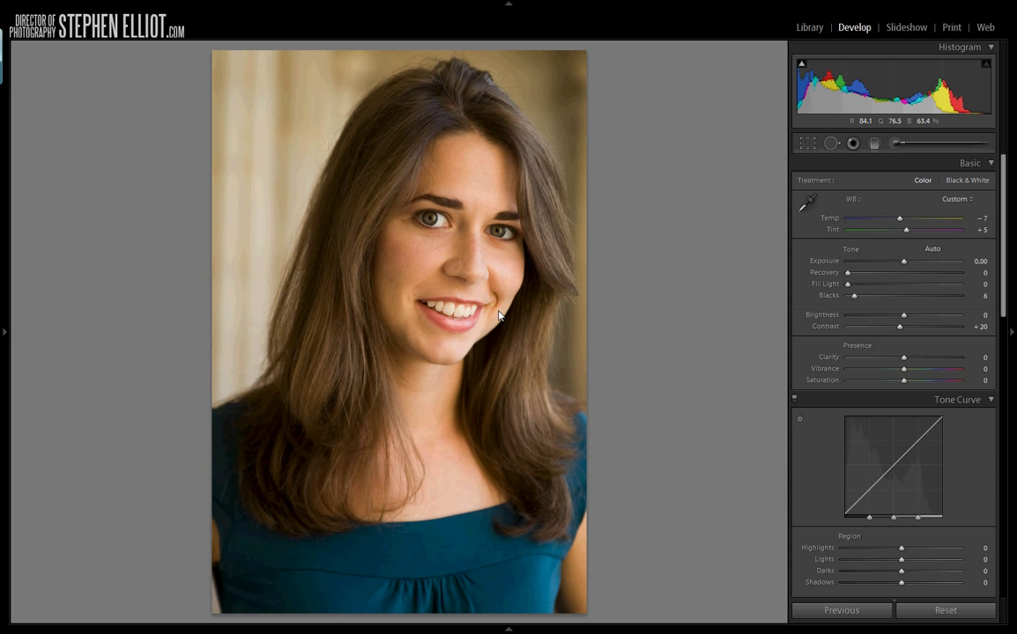
key("backslash")
key("backslash")
- Paint an adjustment brush mask over the irises with brush size 12 and Feather 32
left_click(483, 256)
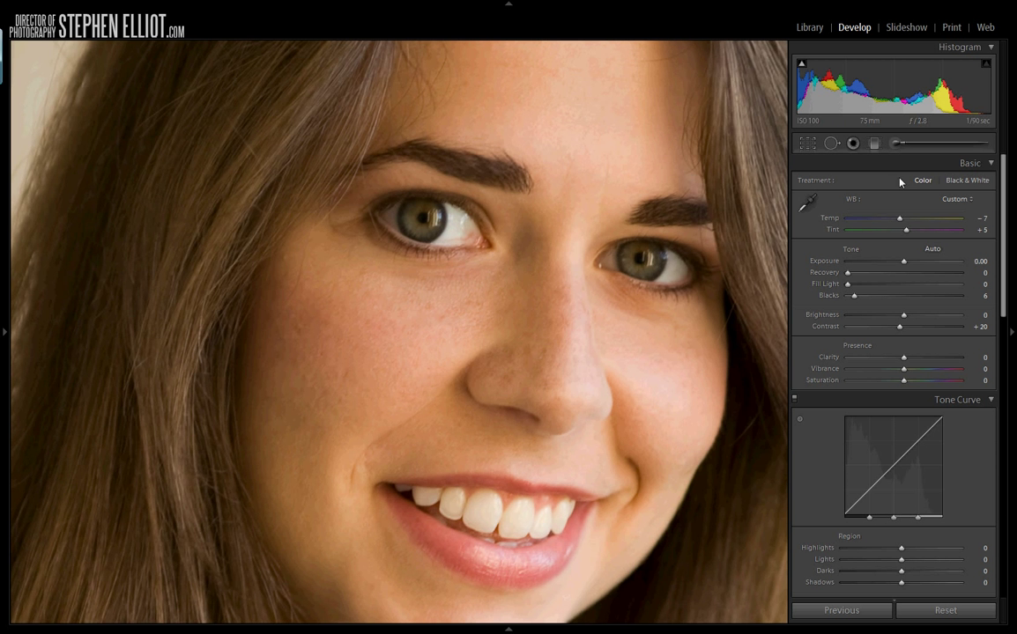
left_click(896, 144)
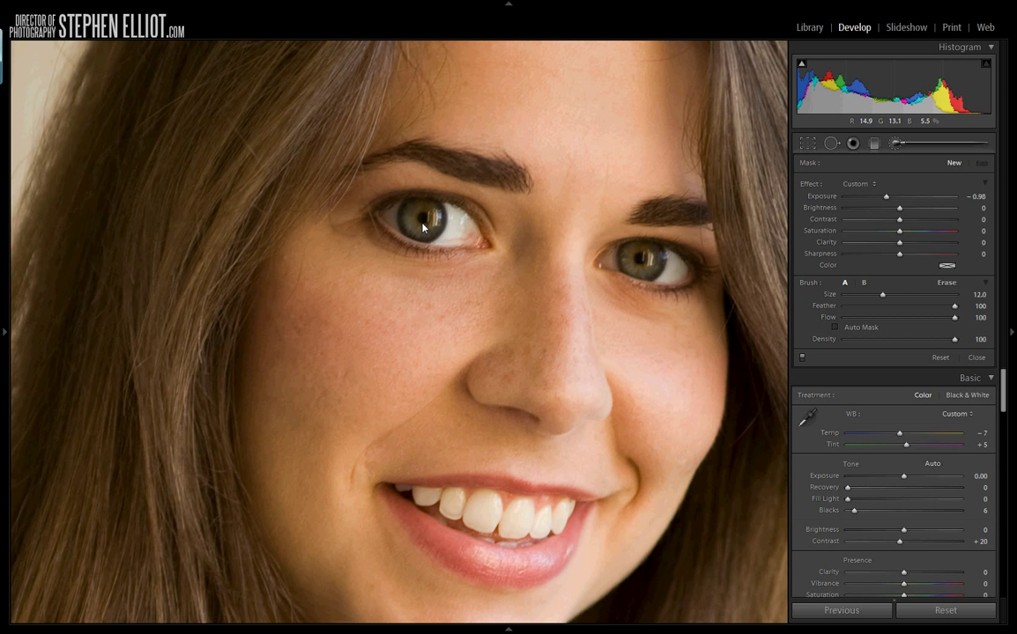
mouse_move(956, 308)
left_mouse_down()
mouse_move(832, 311)
mouse_move(880, 313)
left_mouse_up()
key("bracketleft")
key("bracketright")
left_click(423, 223)
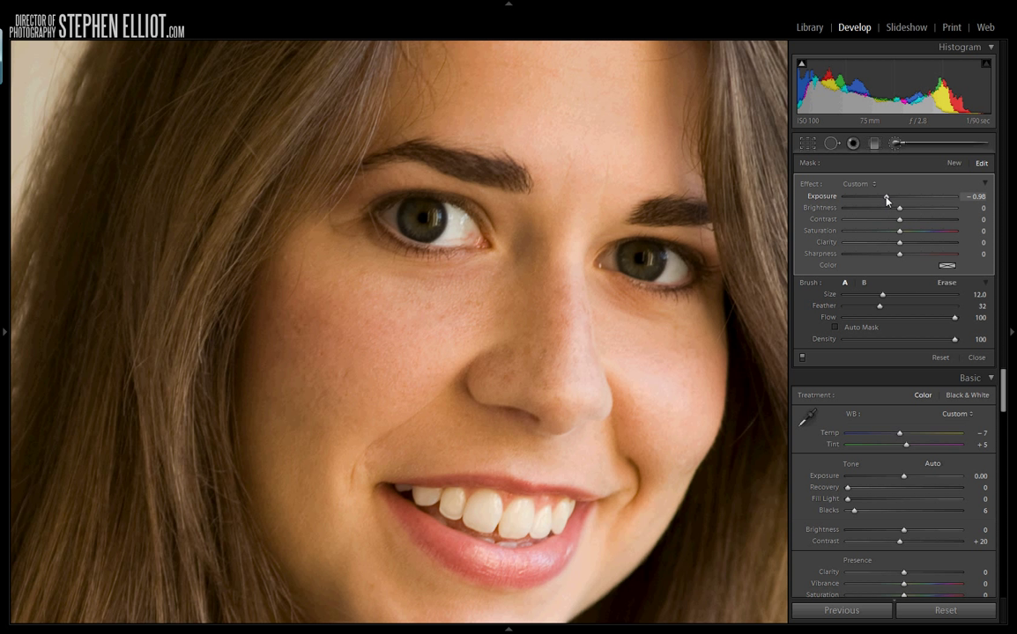
- Set the iris mask's Exposure to 0.62 and Contrast to 100, and check the eyes in the full portrait
left_click_drag(886, 200, 905, 201)
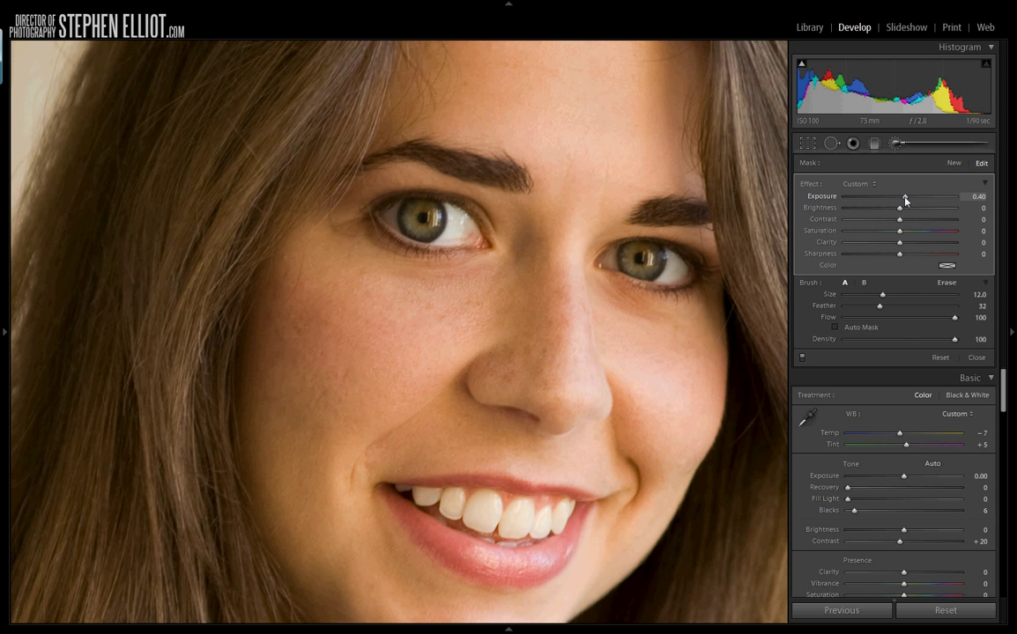
left_click_drag(905, 200, 909, 201)
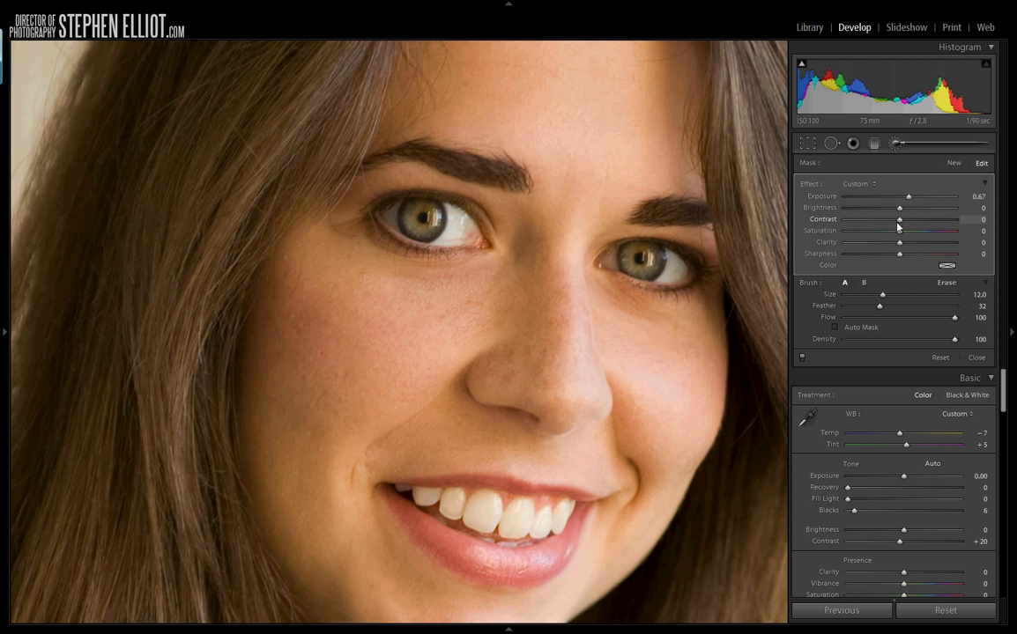
left_click_drag(900, 220, 934, 229)
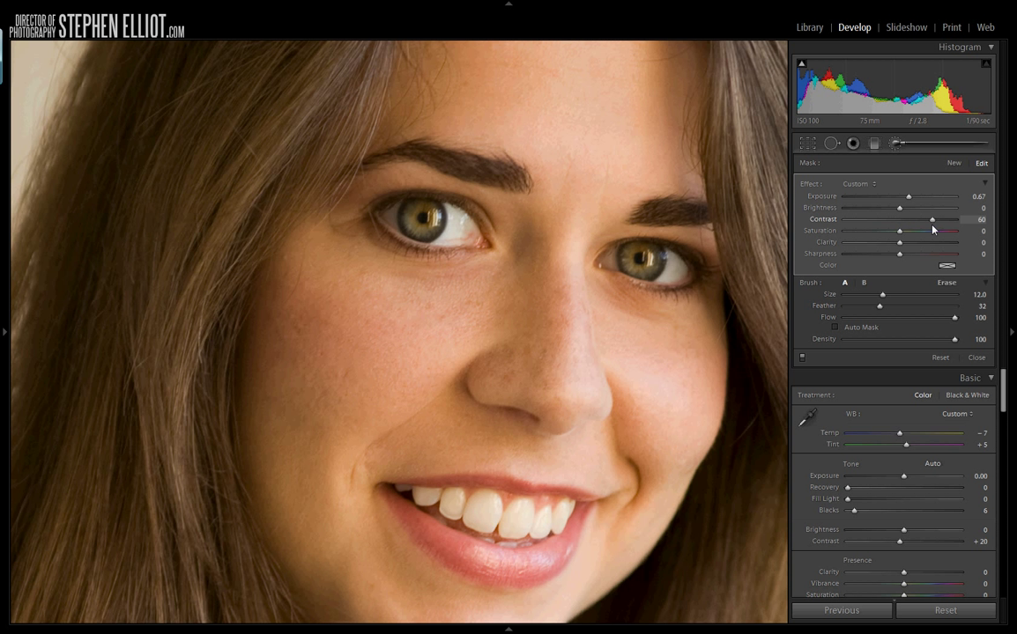
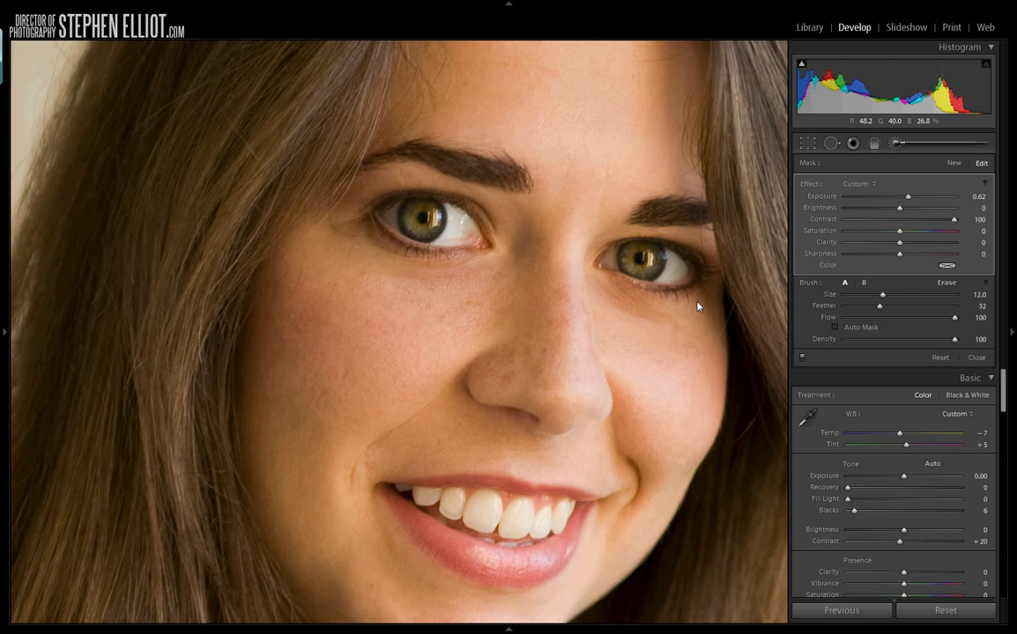
key("z")
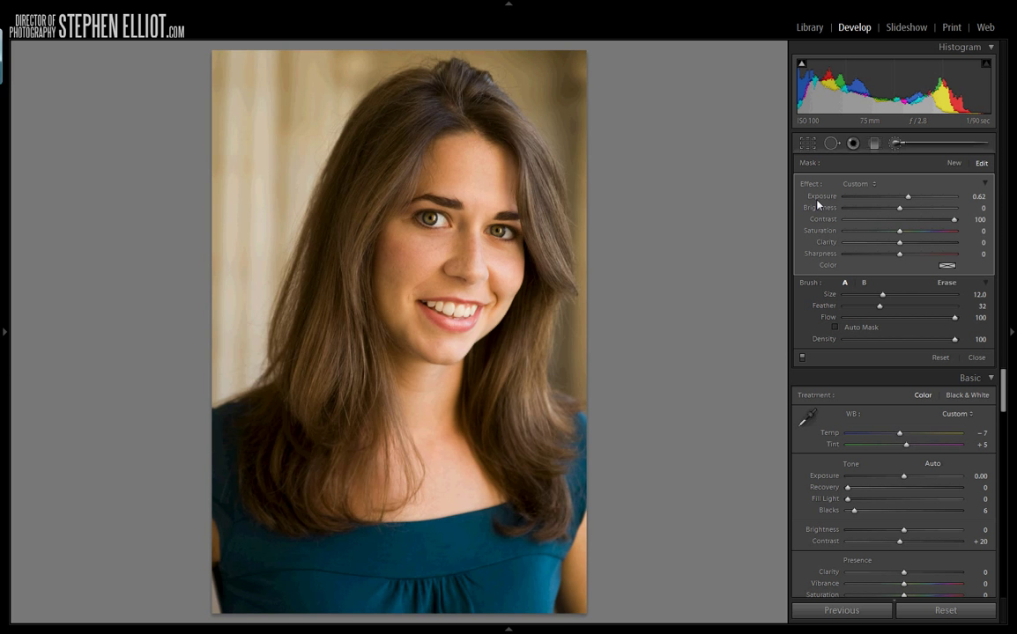
key("z")
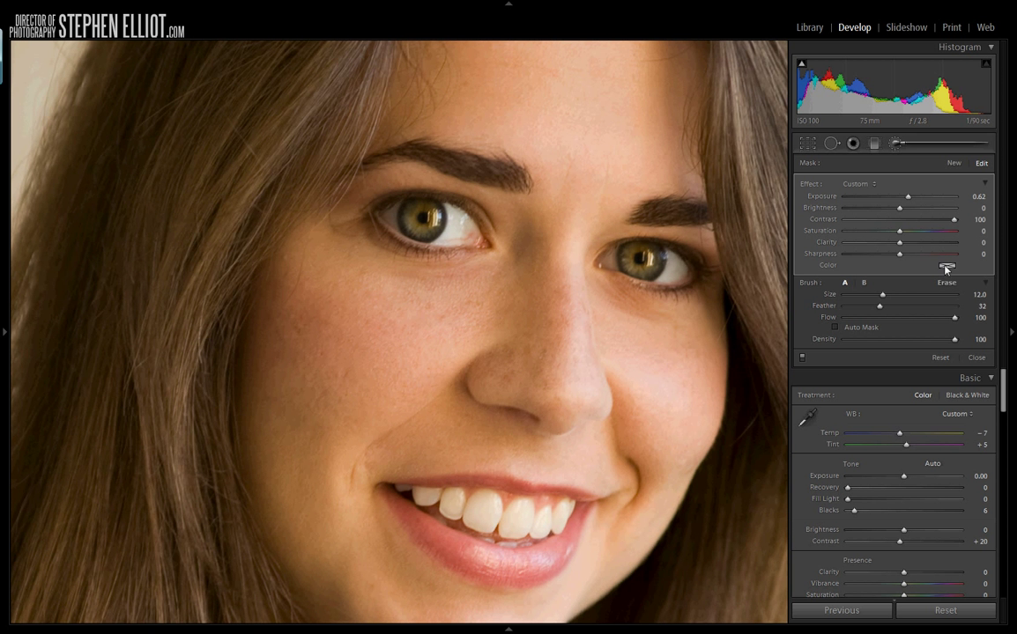
- Tint the iris mask blue with hue 230 and saturation 100%, and set the mask's Saturation to -34
left_click(946, 266)
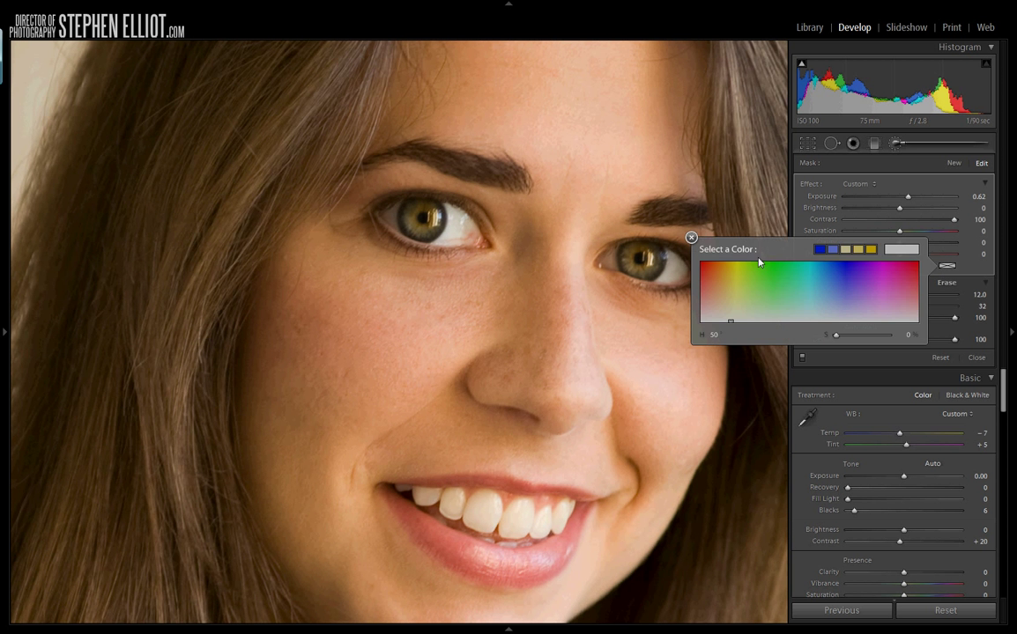
mouse_move(841, 299)
left_mouse_down()
mouse_move(818, 293)
mouse_move(832, 282)
left_mouse_up()
left_click(828, 251)
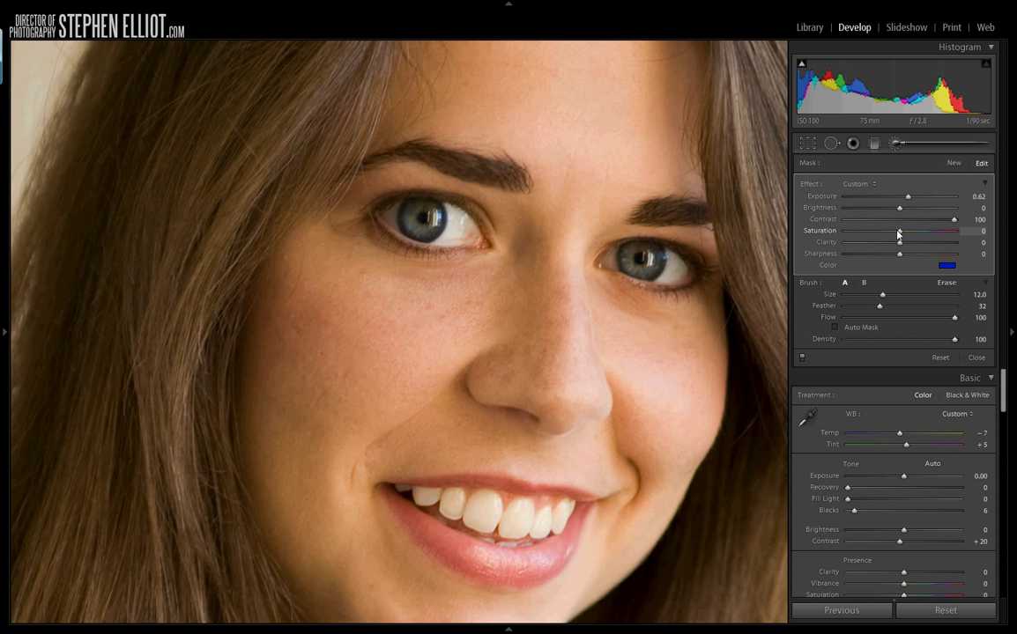
left_click_drag(898, 235, 844, 232)
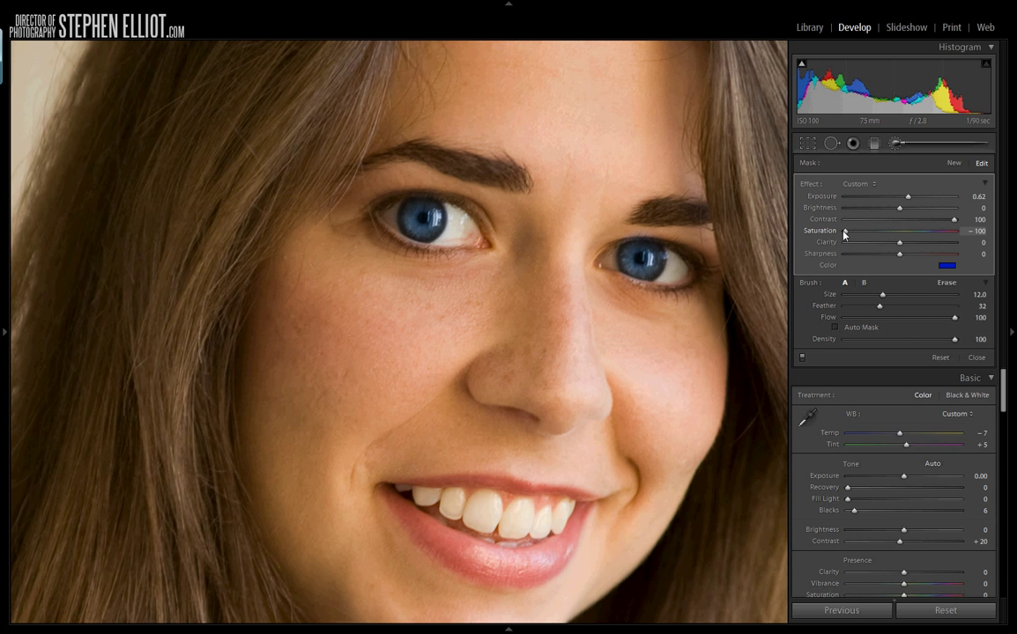
left_click_drag(844, 234, 856, 236)
- Reduce the saturation of the iris mask's blue tint and finish the brush adjustment
left_click(948, 265)
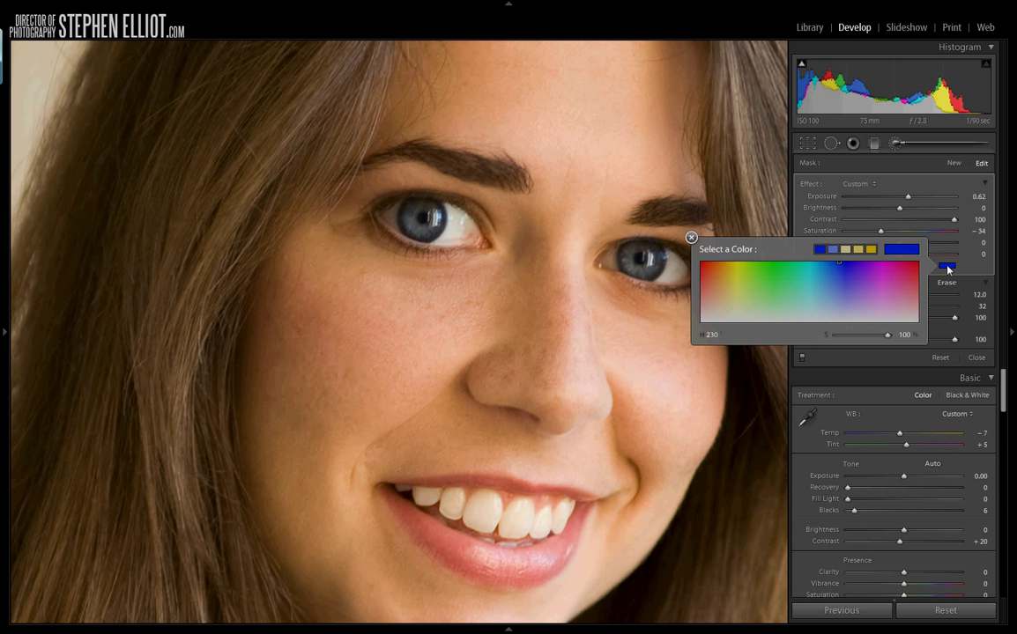
left_click_drag(892, 339, 879, 336)
left_click_drag(880, 338, 877, 336)
left_click(690, 238)
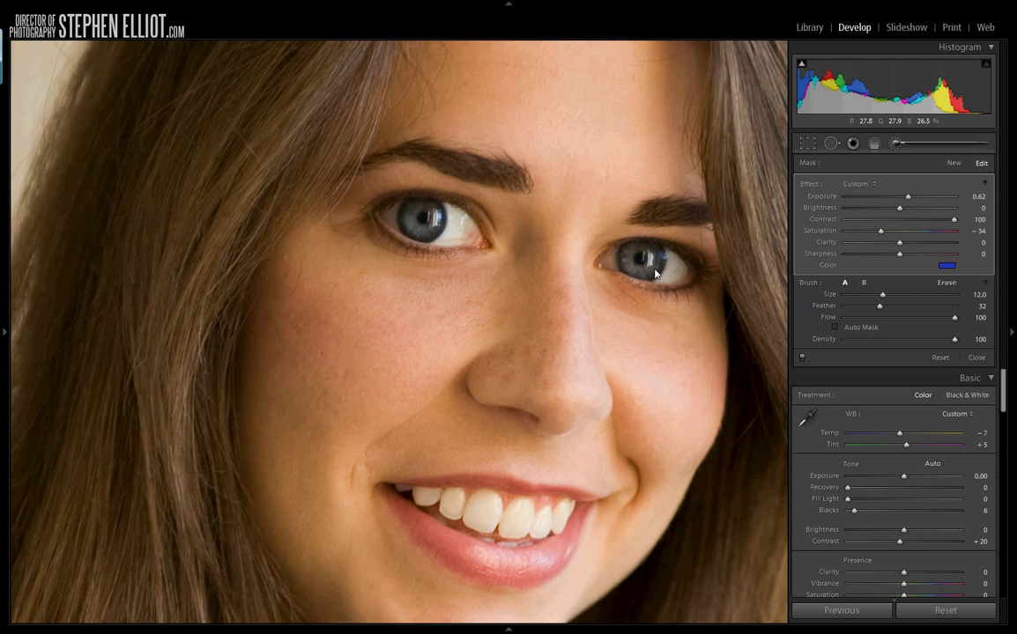
key("k")
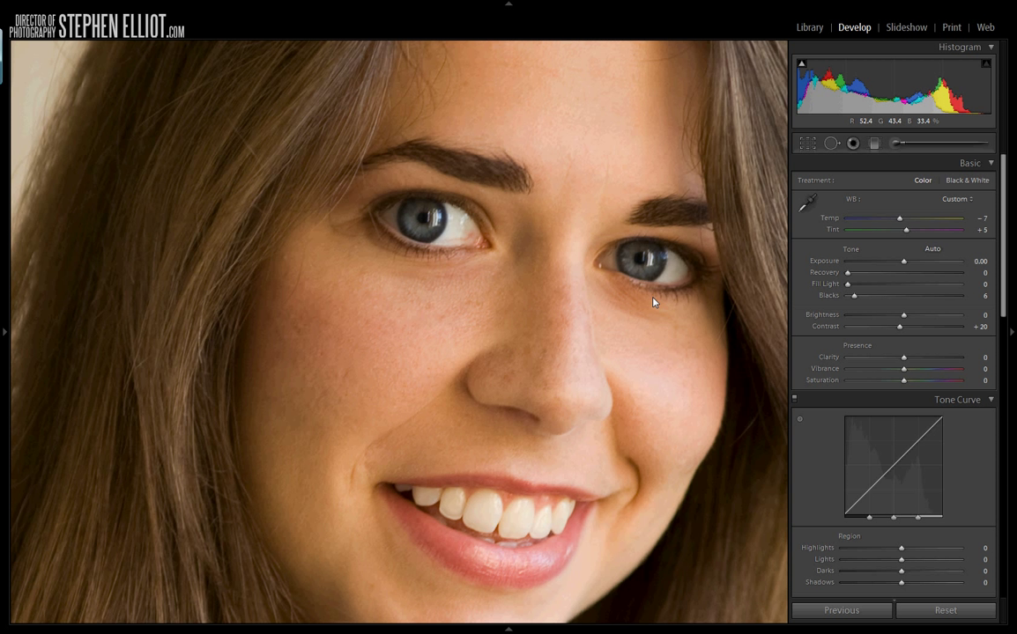
- Sharpen the portrait by setting the Detail sharpening Amount to 29 while viewing the face at close range
left_click(581, 307)
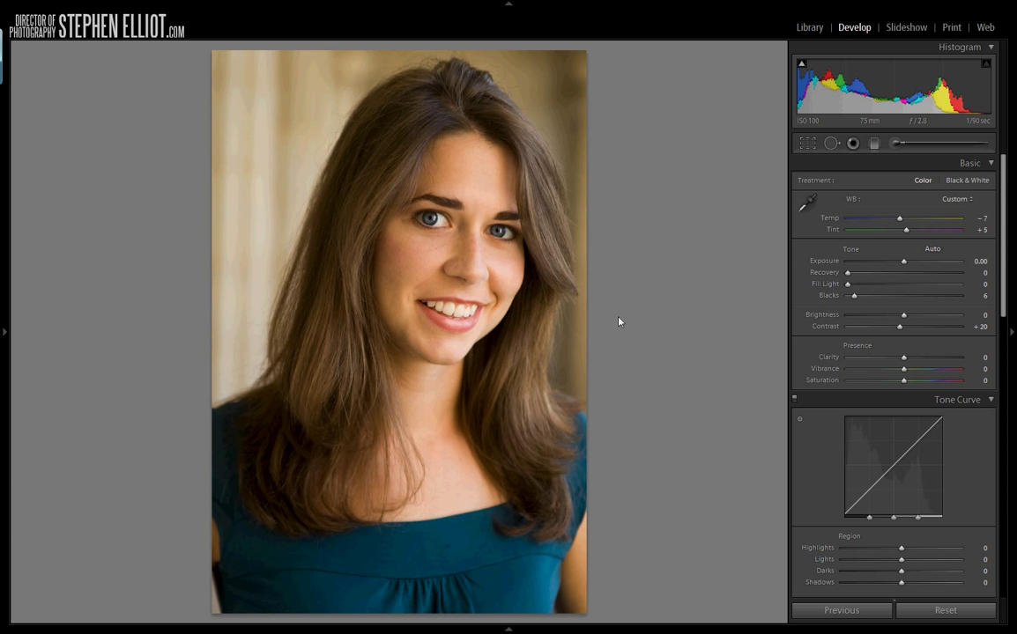
left_click(449, 221)
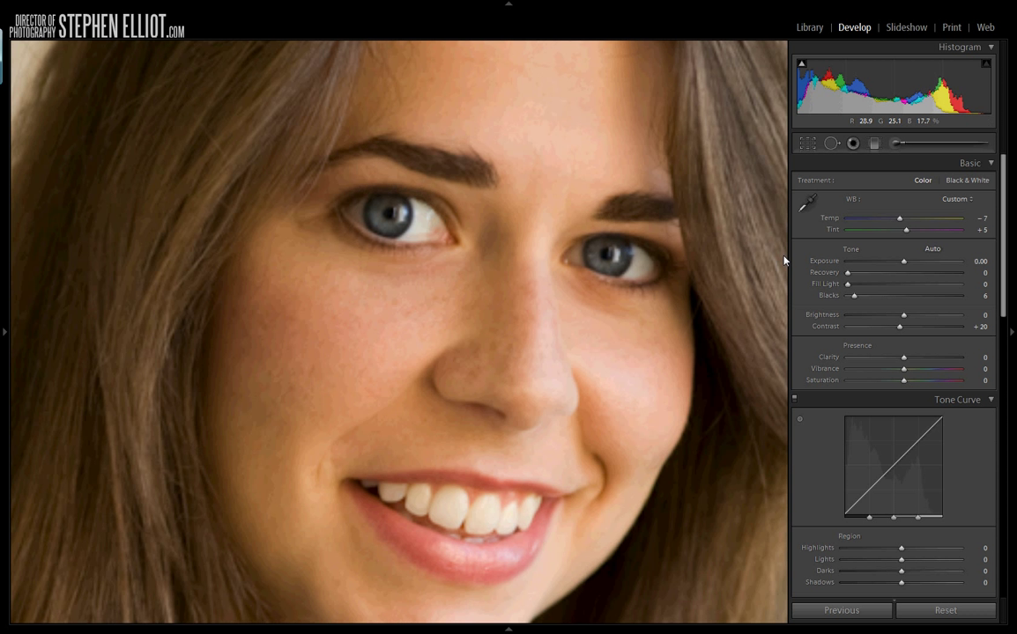
scroll(999, 231, "down", 5)
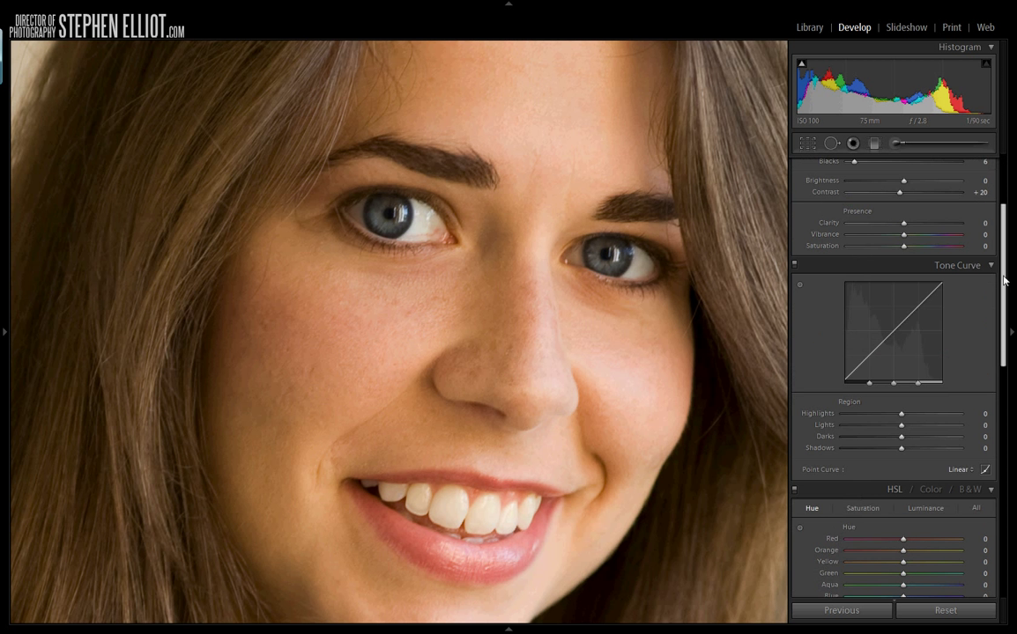
scroll(894, 370, "down", 5)
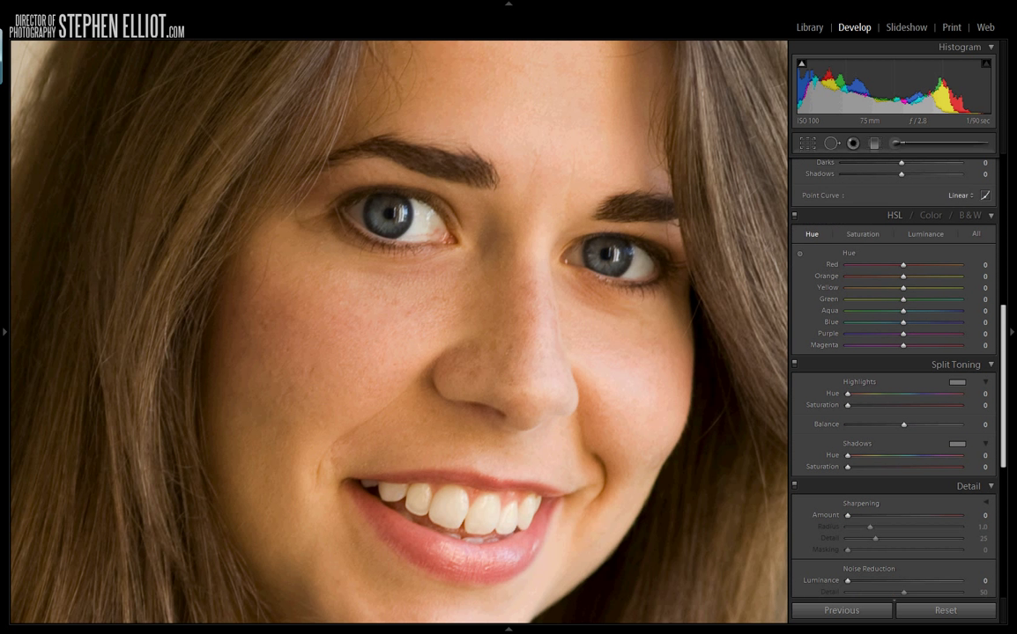
scroll(996, 401, "down", 1)
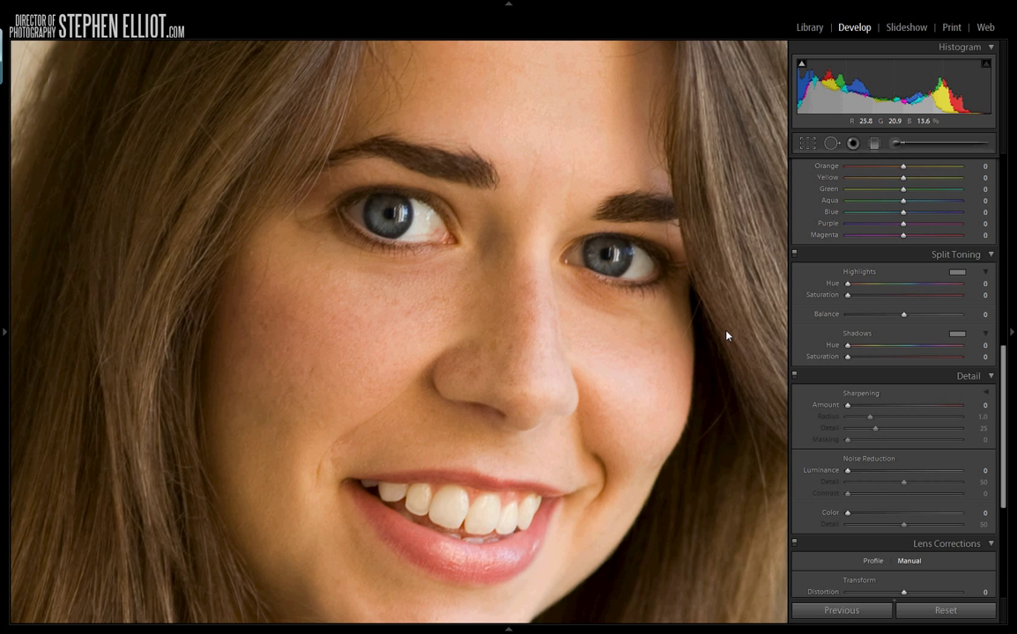
left_click_drag(847, 407, 868, 410)
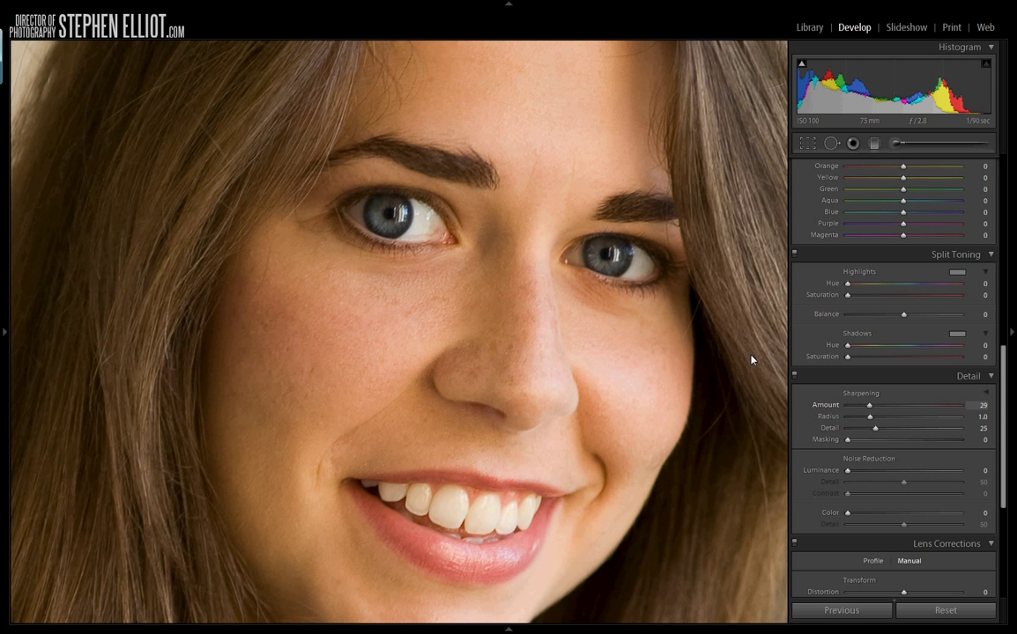
- Compare the full retouched portrait with its original version, first by toggling the before view and finally side by side
left_click(573, 302)
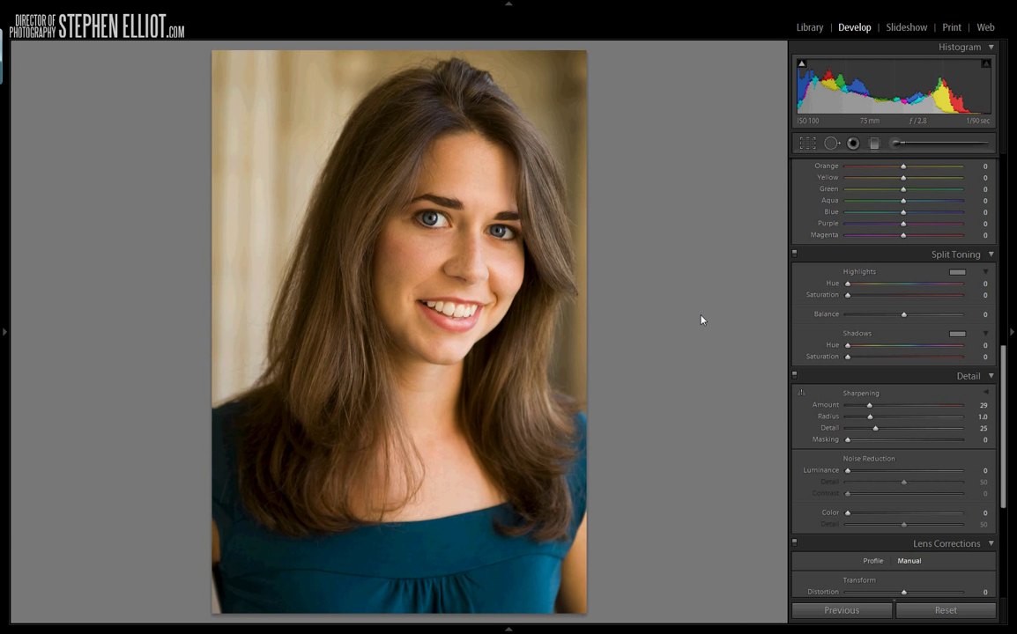
key("backslash")
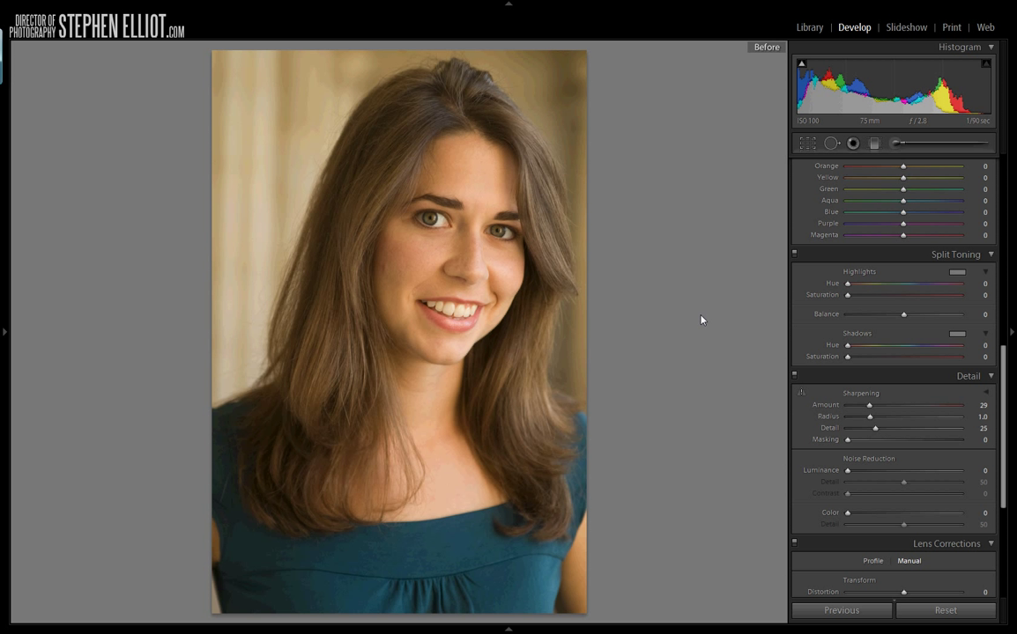
key("backslash")
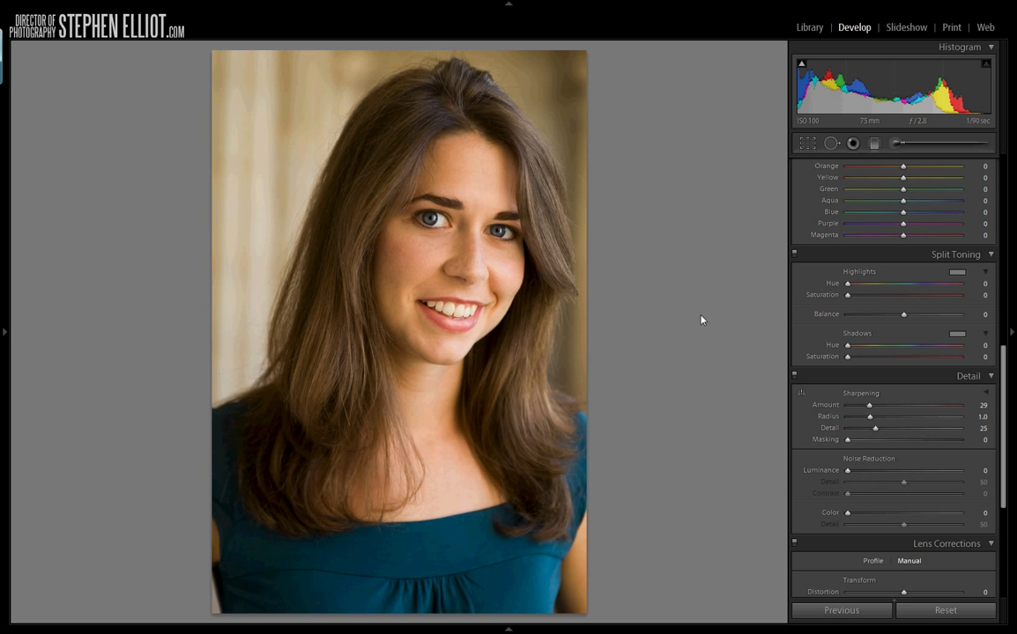
scroll(861, 323, "up", 10)
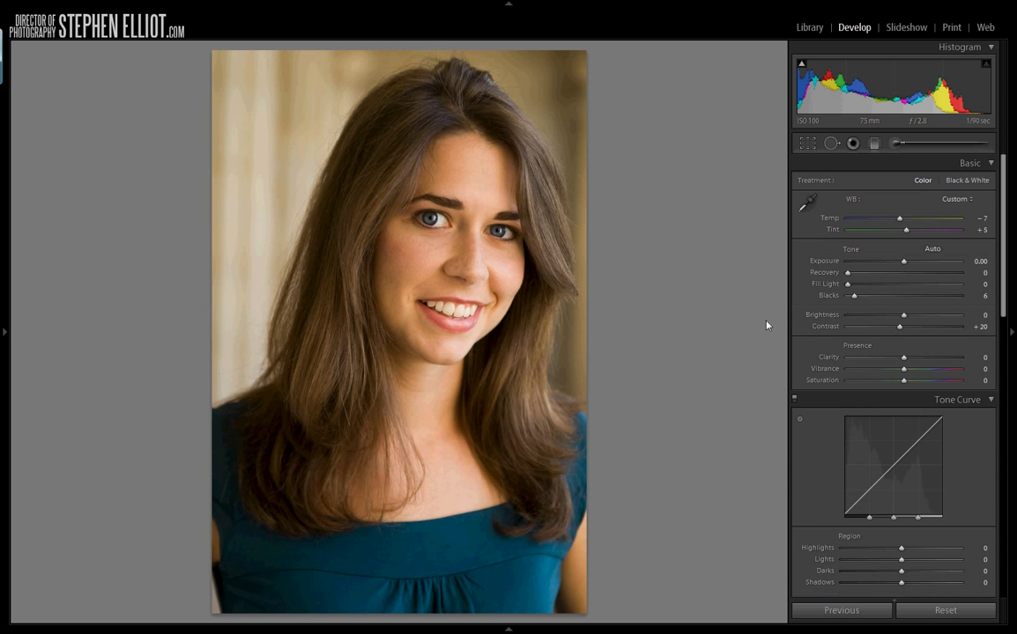
key("y")
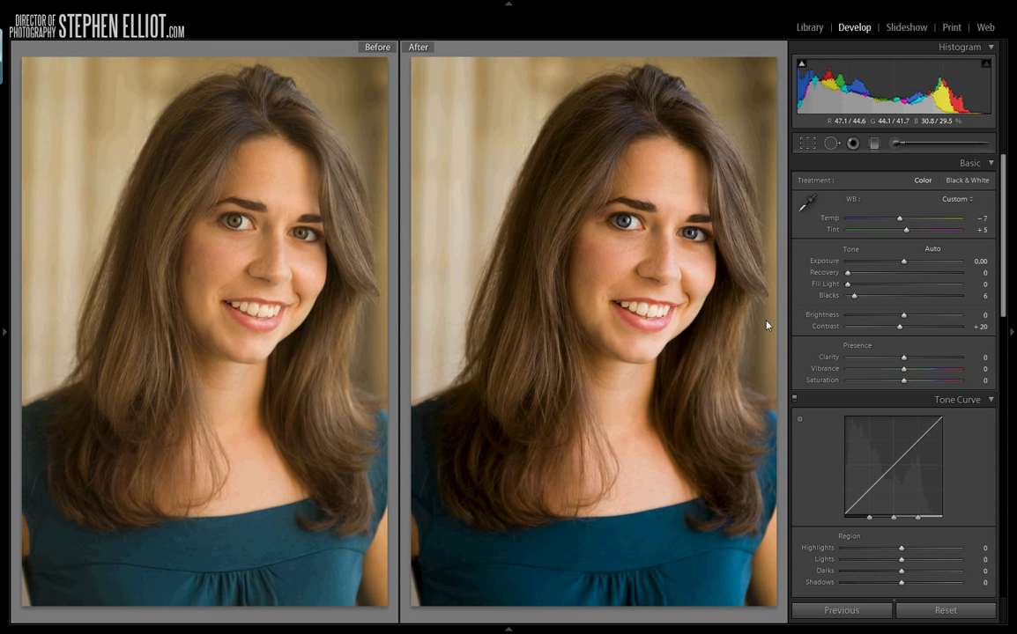